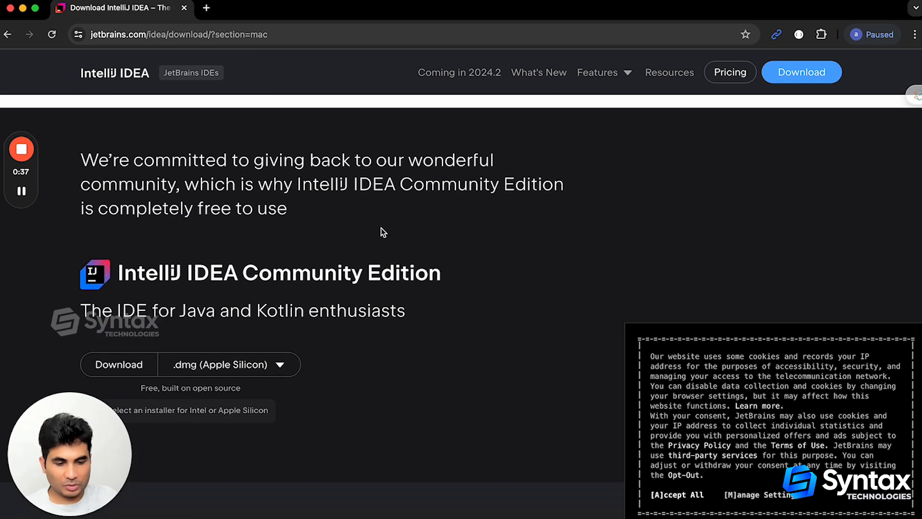
Start downloading the IntelliJ IDEA Community Edition .dmg for Apple Silicon, then pause that download
{"action": "left_click_drag", "start_coordinate": [246, 191], "coordinate": [442, 190]}
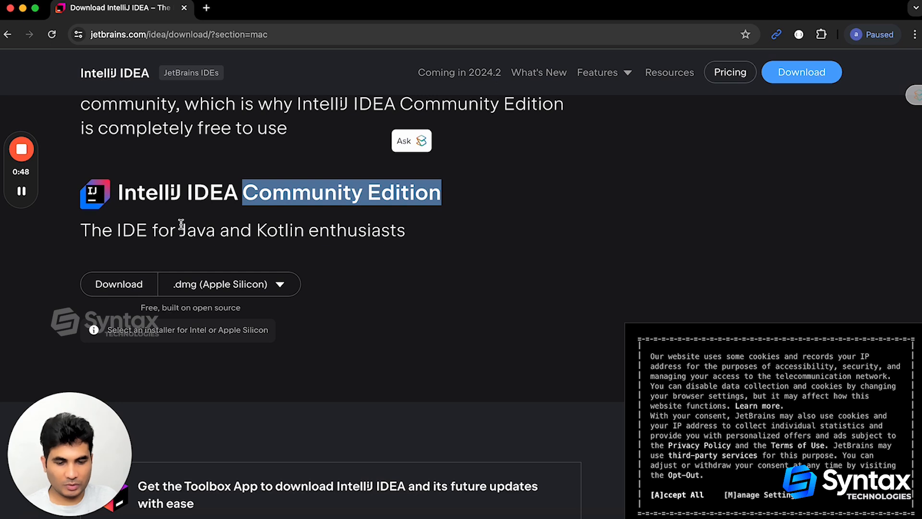
{"action": "left_click", "coordinate": [110, 283]}
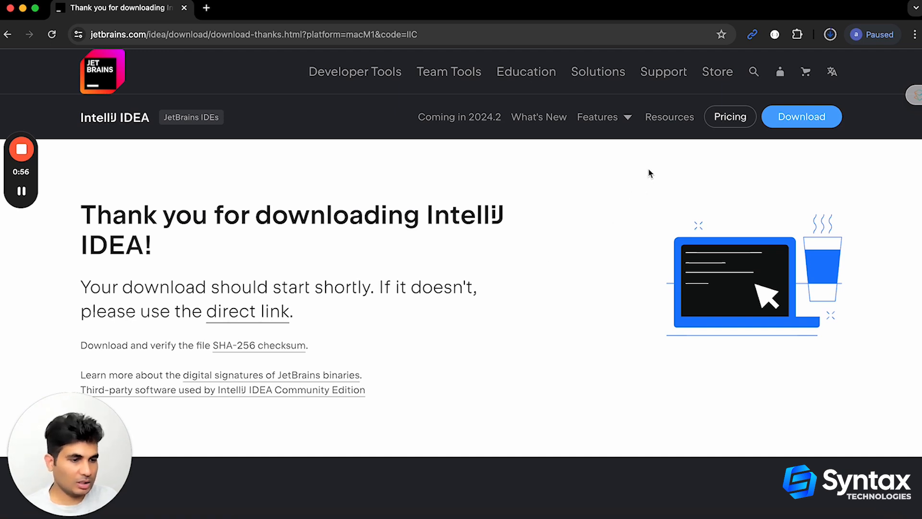
{"action": "left_click", "coordinate": [830, 35]}
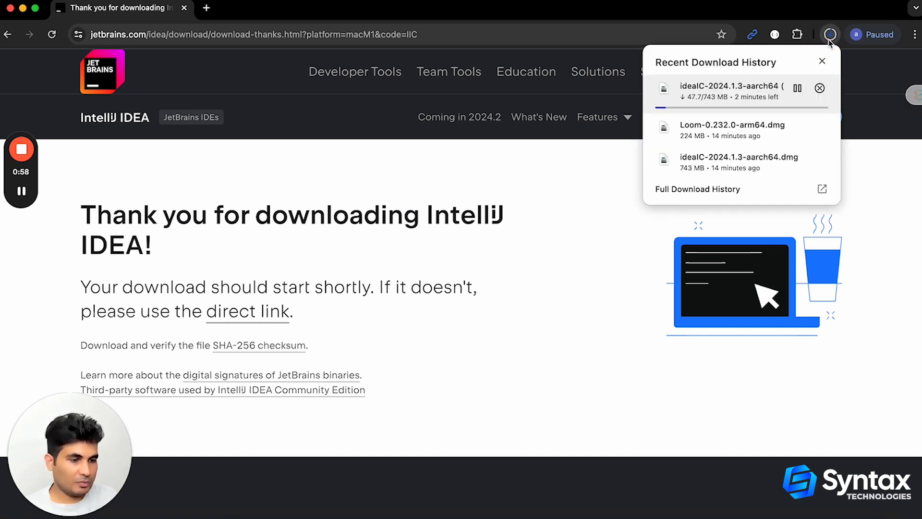
{"action": "left_click", "coordinate": [797, 88]}
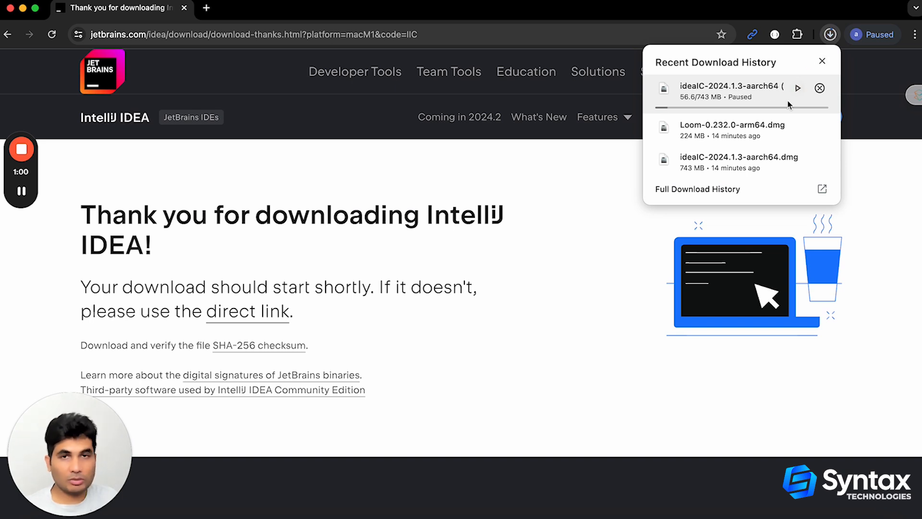
Install IntelliJ IDEA CE from the already downloaded ideaIC-2024.1.3-aarch64.dmg into Applications, replacing the older copy, and close the installer and browser windows
{"action": "left_click", "coordinate": [704, 160]}
{"action": "left_click_drag", "start_coordinate": [308, 140], "coordinate": [452, 139]}
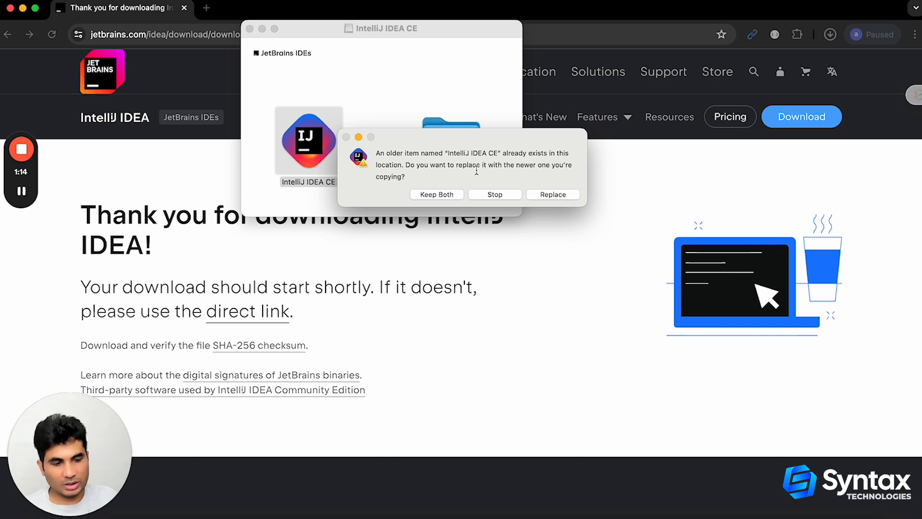
{"action": "left_click", "coordinate": [550, 194]}
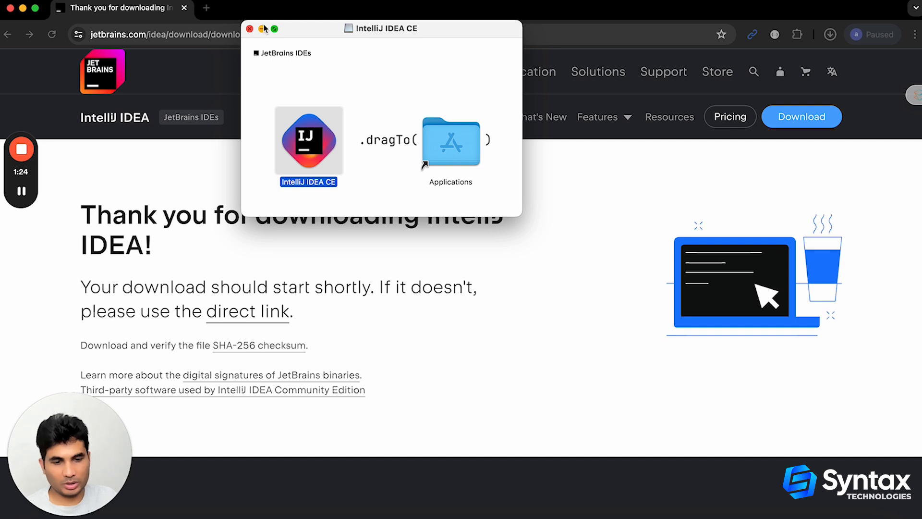
{"action": "left_click", "coordinate": [250, 29]}
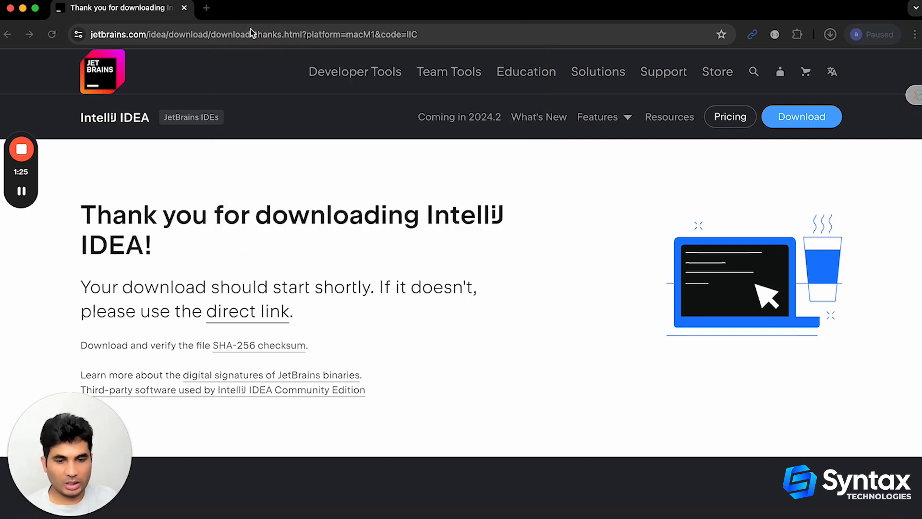
{"action": "left_click", "coordinate": [10, 9]}
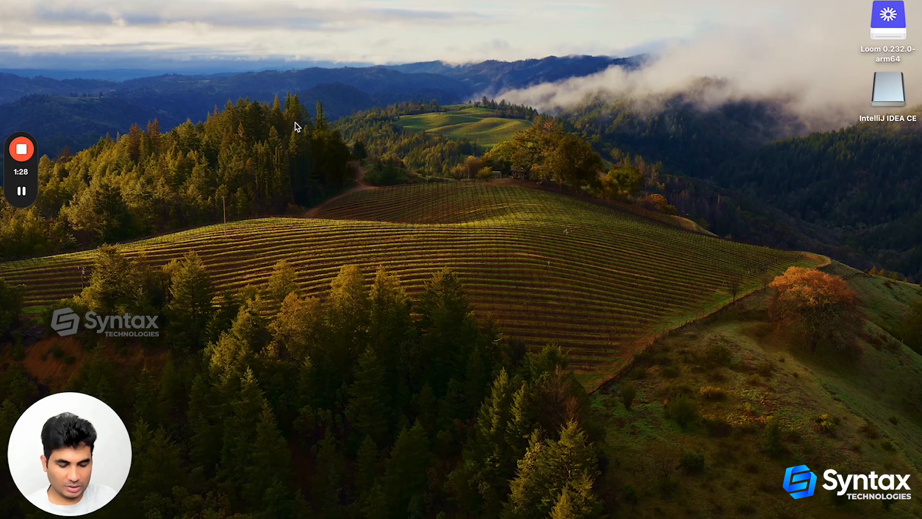
Find IntelliJ IDEA through Spotlight and launch IntelliJ IDEA CE, allowing the internet-downloaded app to open
{"action": "key", "text": "super+space"}
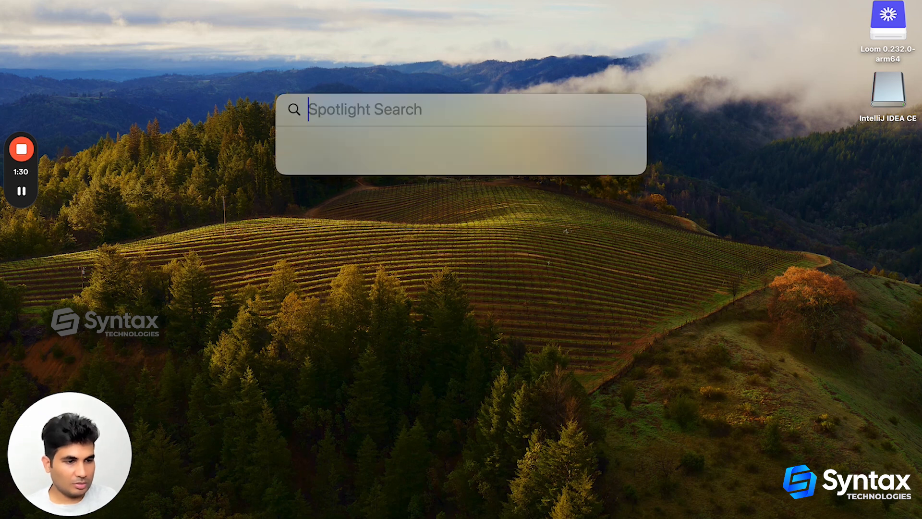
{"action": "type", "text": "intelliJ IDEA Community Edition 2022.3.3"}
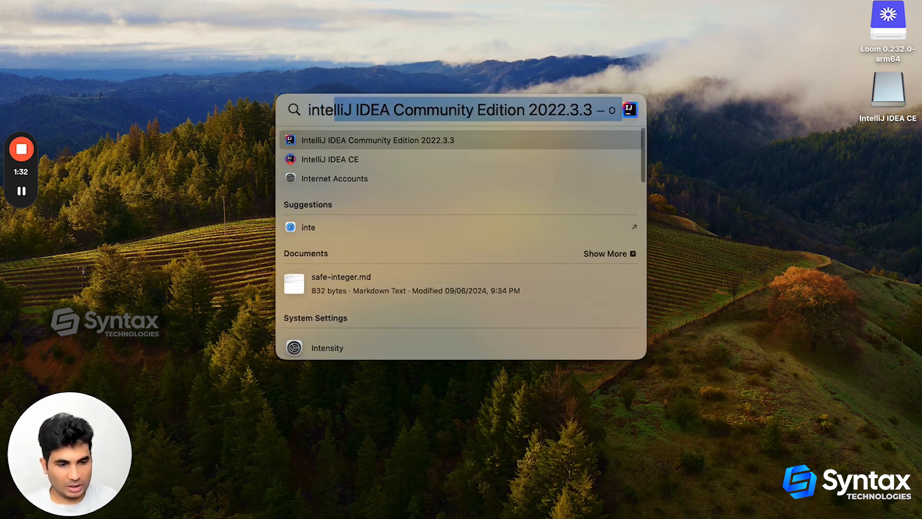
{"action": "key", "text": "Return"}
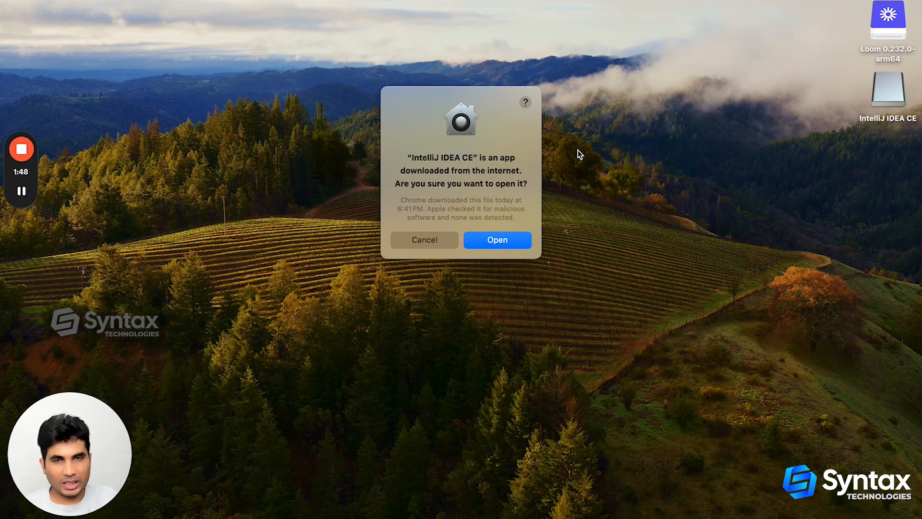
{"action": "left_click", "coordinate": [498, 240]}
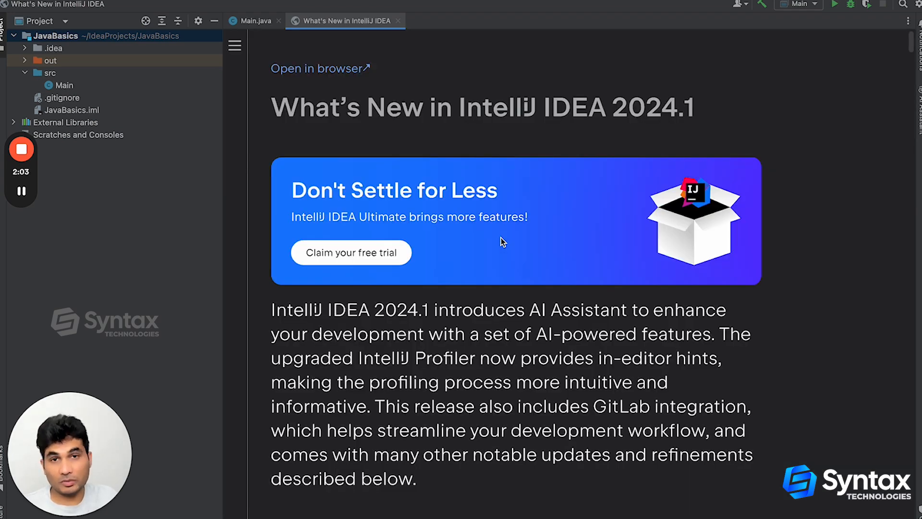
Start a new Java project and name it SDETJavaBasic
{"action": "mouse_move", "coordinate": [192, 1]}
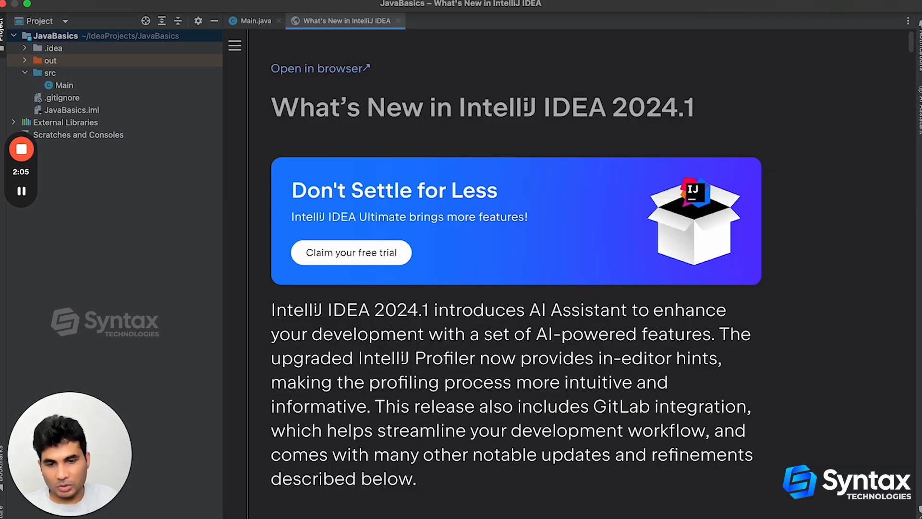
{"action": "left_click", "coordinate": [91, 1]}
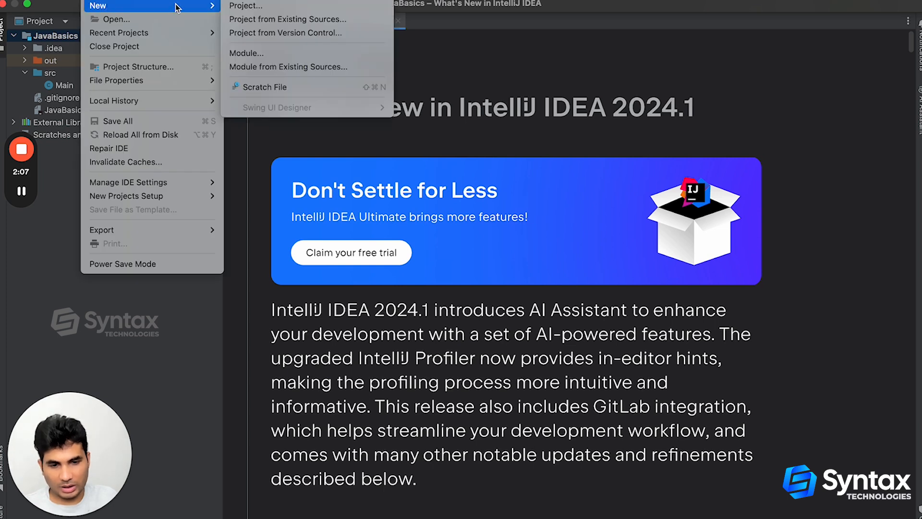
{"action": "left_click", "coordinate": [242, 7]}
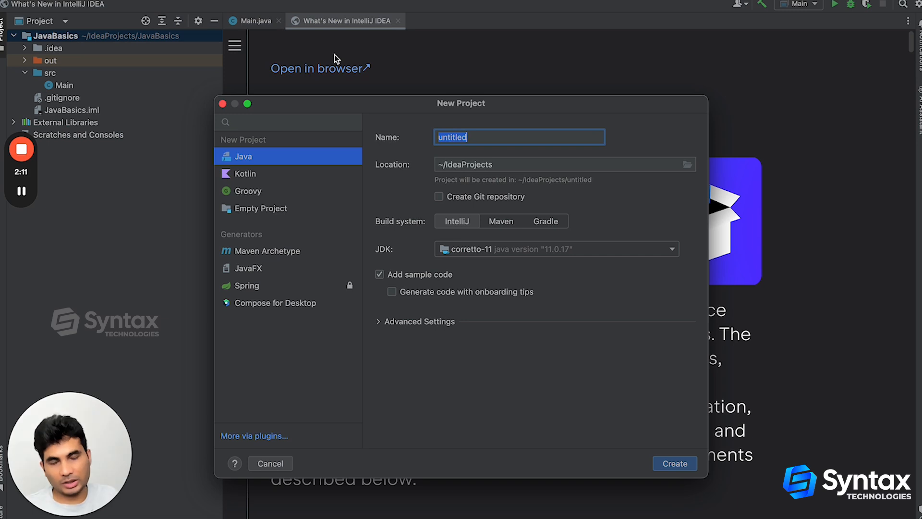
{"action": "left_click_drag", "start_coordinate": [372, 101], "coordinate": [329, 49]}
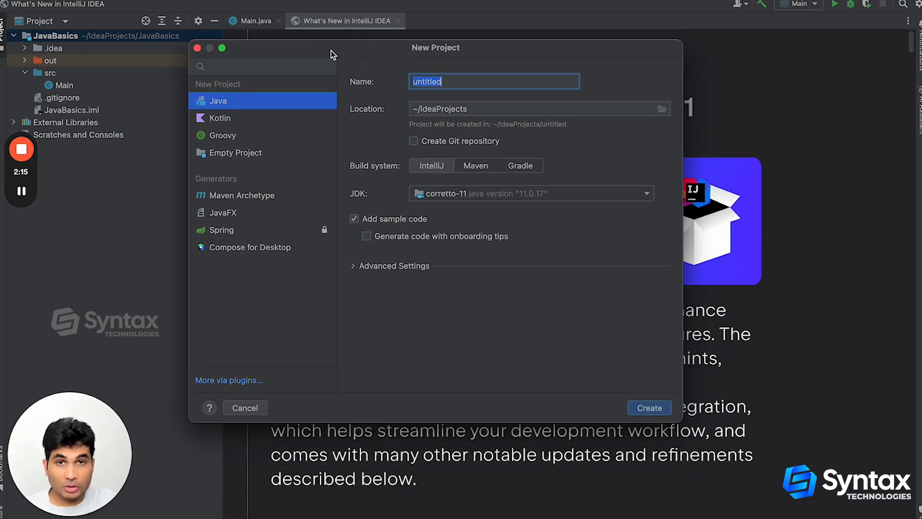
{"action": "left_click", "coordinate": [467, 81]}
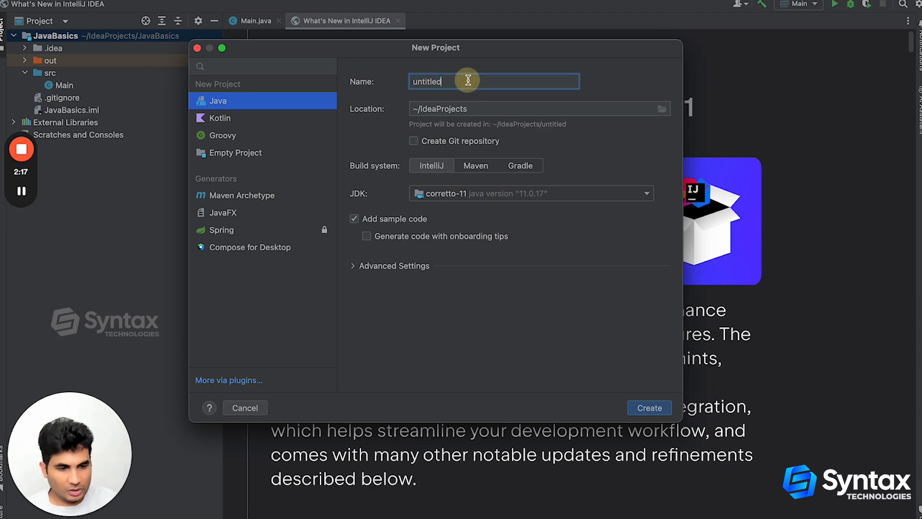
{"action": "key", "text": "BackSpace"}
{"action": "key", "text": "BackSpace"}
{"action": "key", "text": "BackSpace"}
{"action": "key", "text": "BackSpace"}
{"action": "key", "text": "BackSpace"}
{"action": "key", "text": "BackSpace"}
{"action": "key", "text": "BackSpace"}
{"action": "key", "text": "BackSpace"}
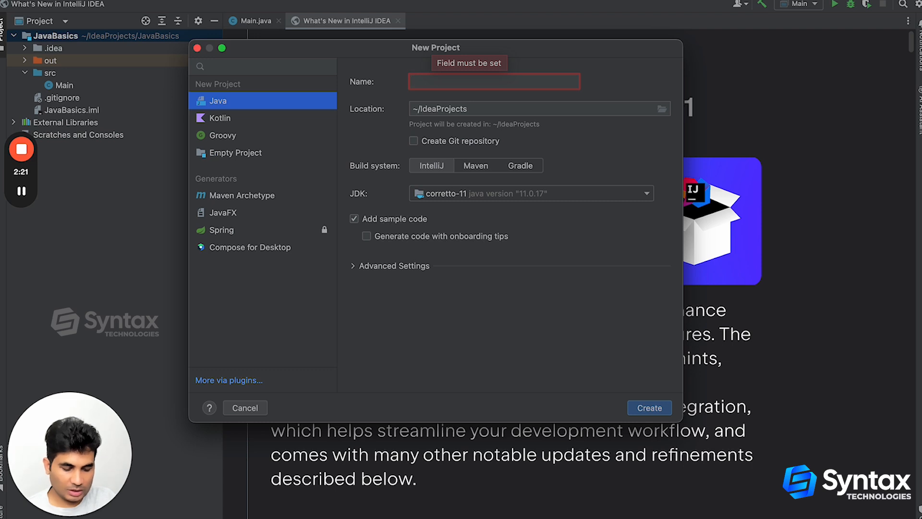
{"action": "type", "text": "SDETJa"}
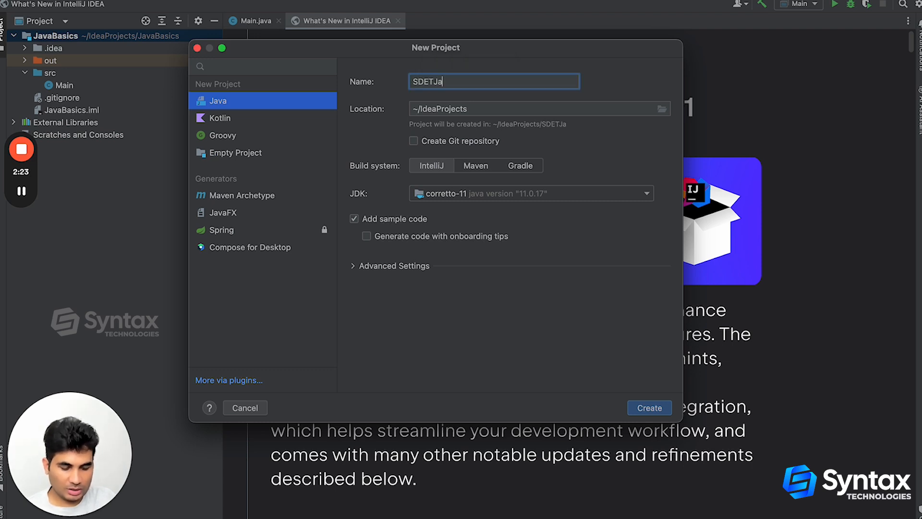
{"action": "type", "text": "vaBasic"}
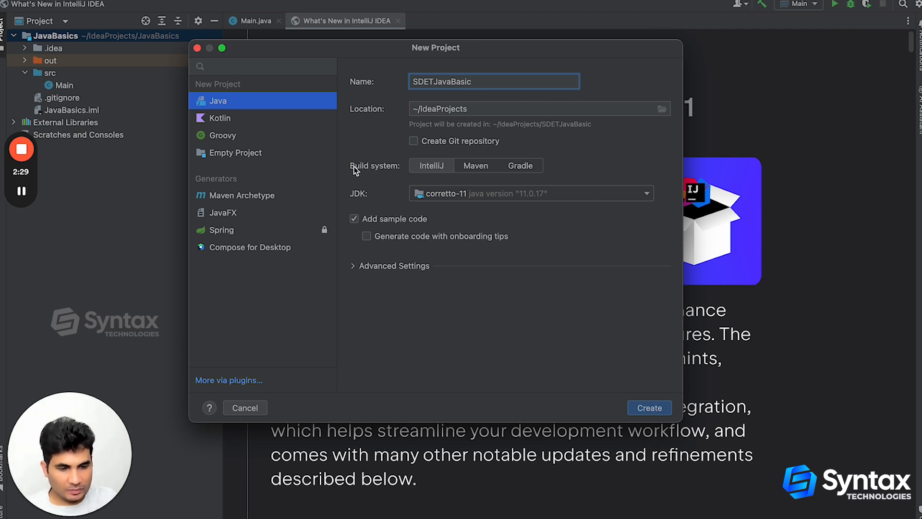
Set the project's build system to Maven and choose to download the Amazon Corretto version 17 JDK
{"action": "left_click", "coordinate": [483, 167]}
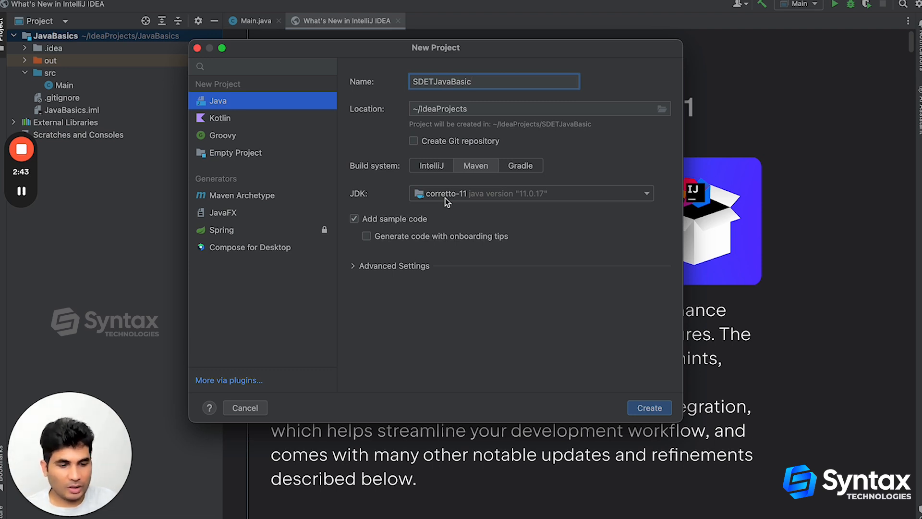
{"action": "left_click", "coordinate": [474, 195]}
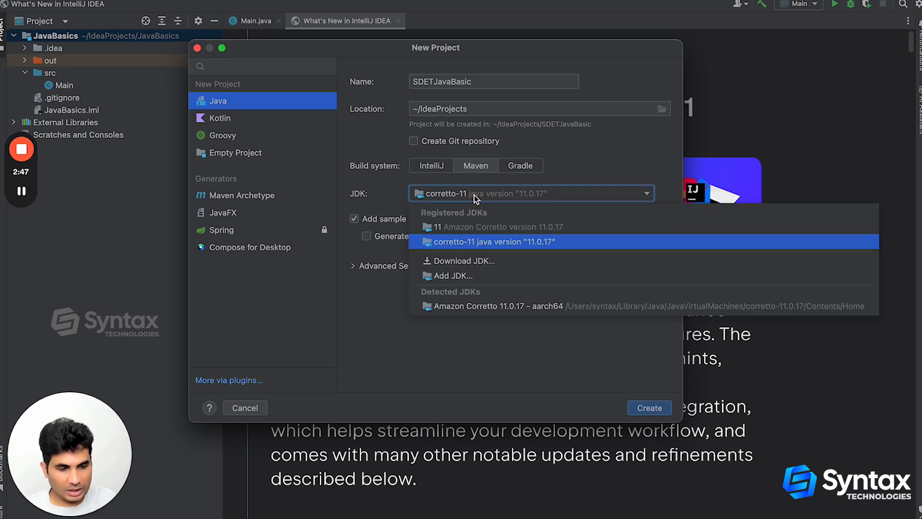
{"action": "left_click", "coordinate": [469, 262]}
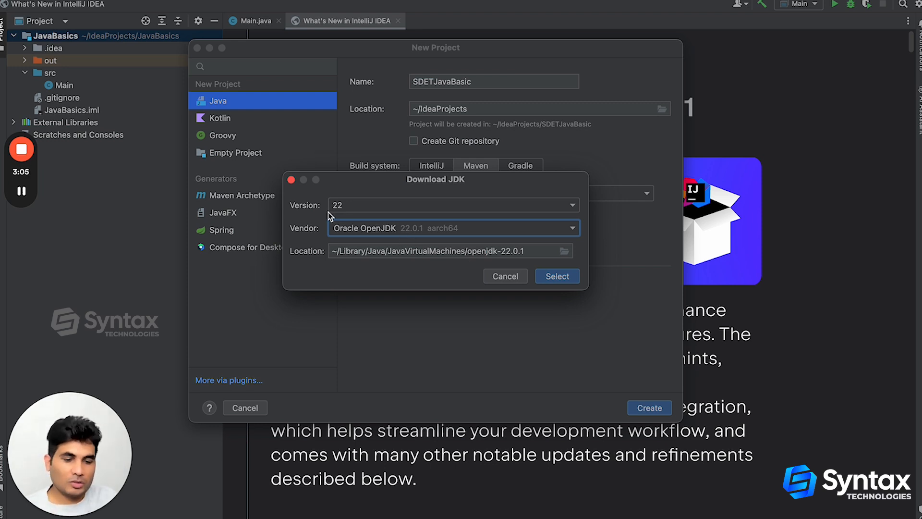
{"action": "left_click", "coordinate": [370, 205]}
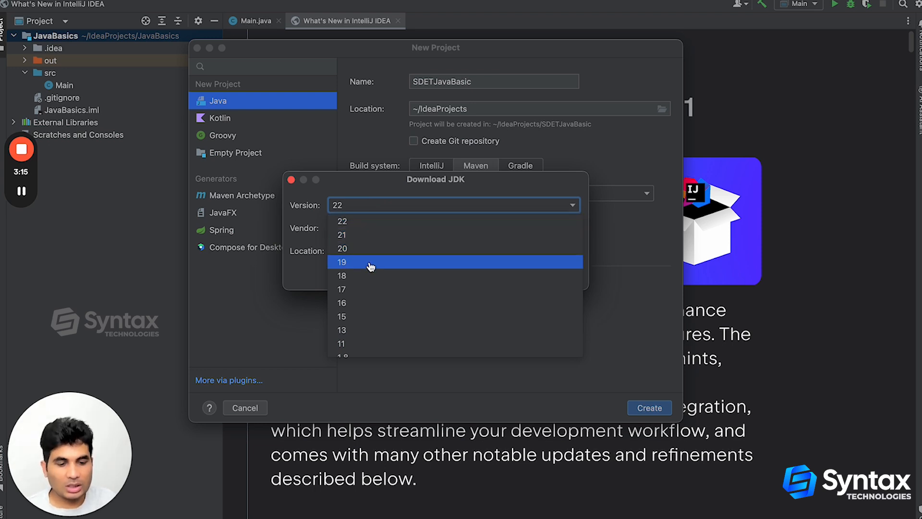
{"action": "left_click", "coordinate": [349, 290]}
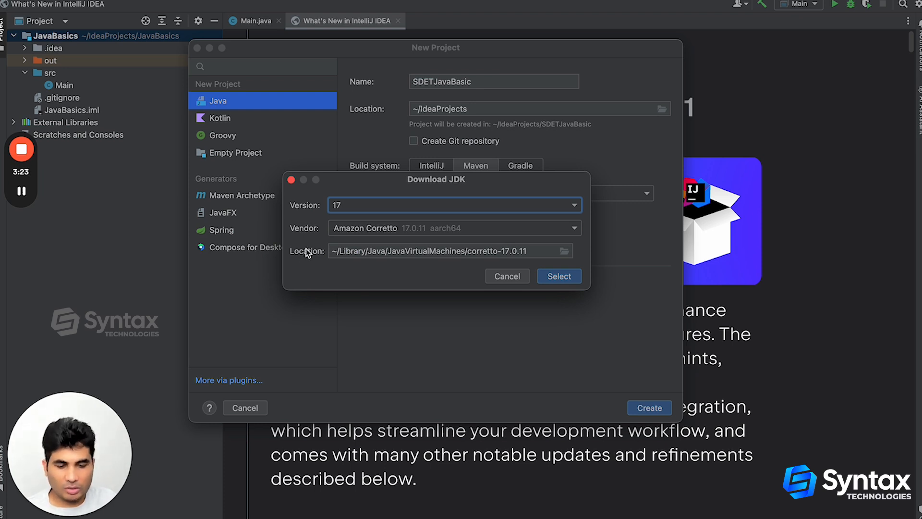
{"action": "left_click", "coordinate": [551, 279]}
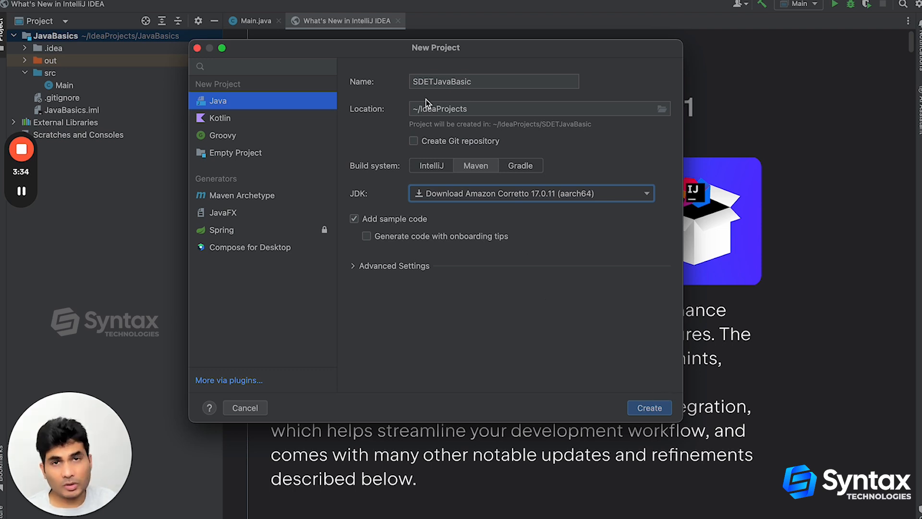
Create the SDETJavaBasic project and open it in the current window
{"action": "left_click", "coordinate": [649, 408]}
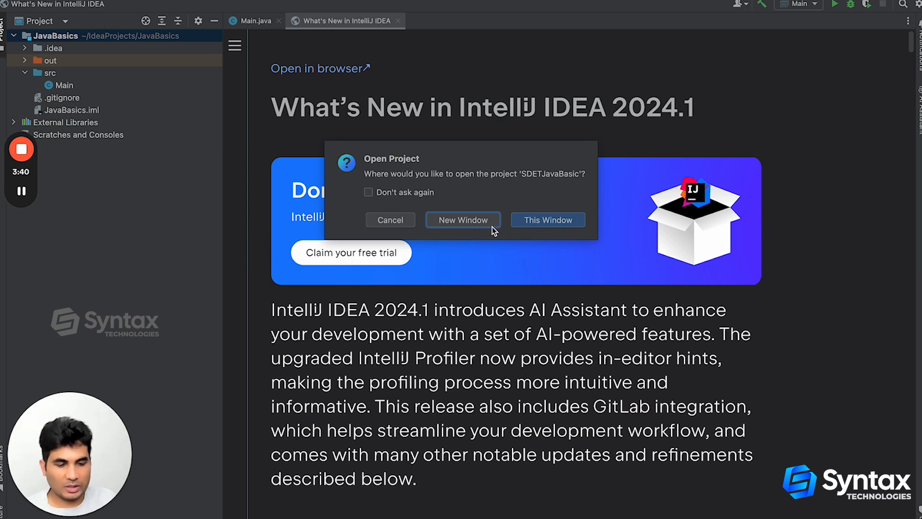
{"action": "left_click", "coordinate": [526, 221]}
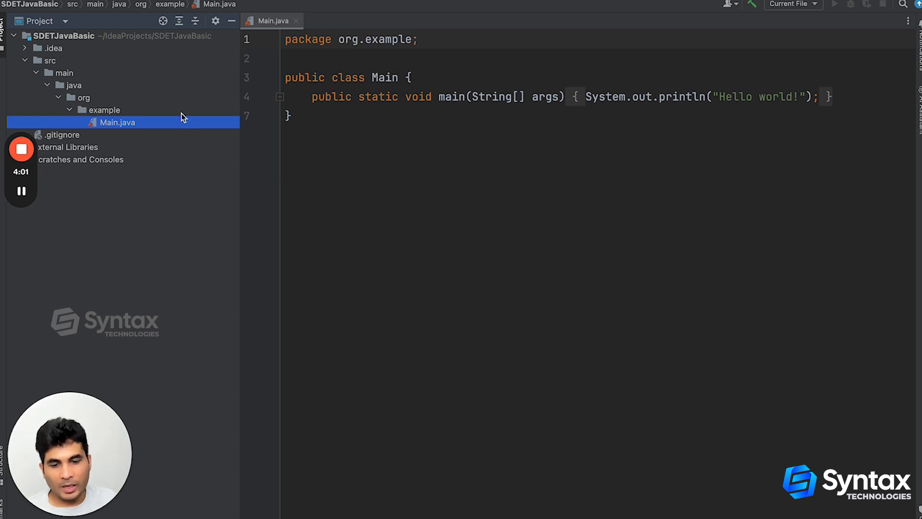
Review the generated pom.xml of the project and close the file
{"action": "mouse_move", "coordinate": [367, 91]}
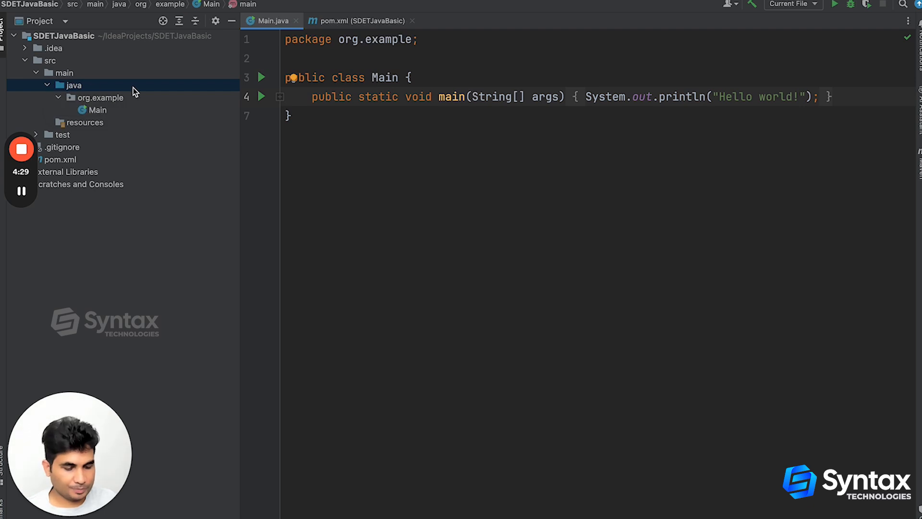
{"action": "left_click", "coordinate": [364, 24]}
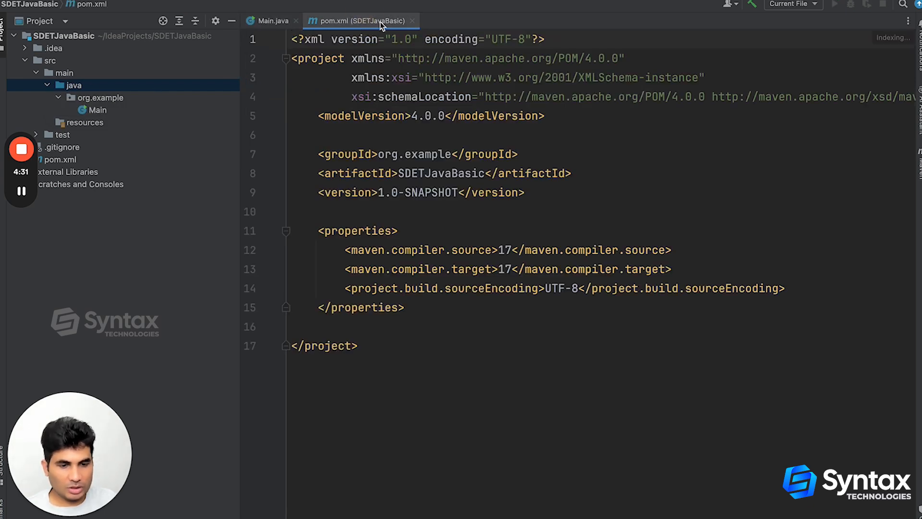
{"action": "left_click_drag", "start_coordinate": [324, 92], "coordinate": [382, 200]}
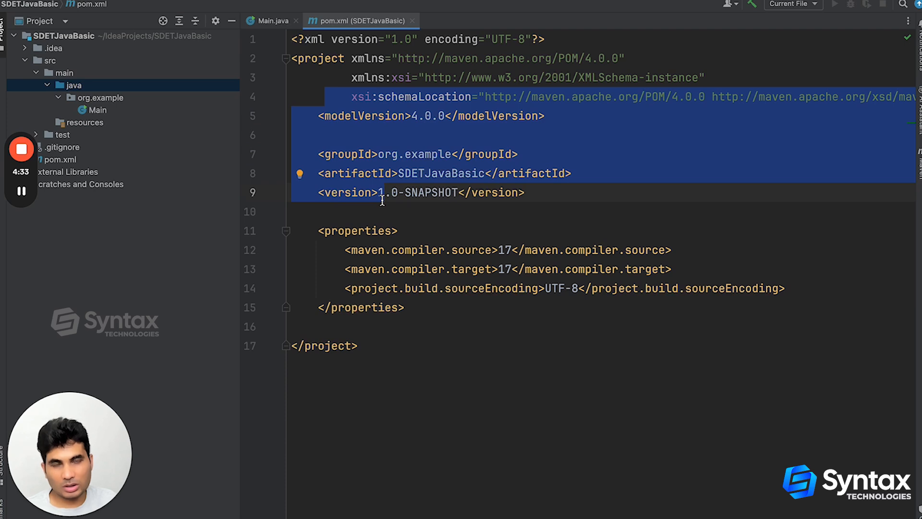
{"action": "left_click", "coordinate": [413, 22]}
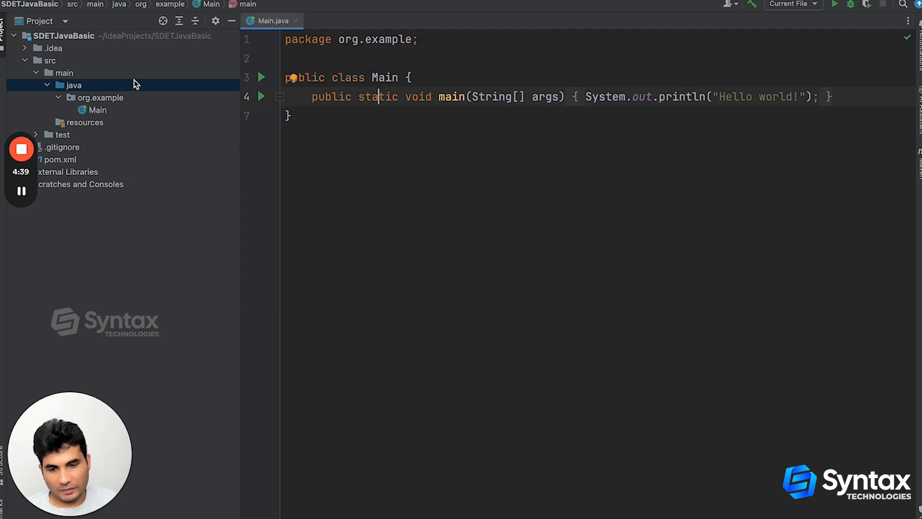
Collapse the main and src folders and hide the project tree, leaving Main.java in the editor
{"action": "left_click", "coordinate": [36, 73]}
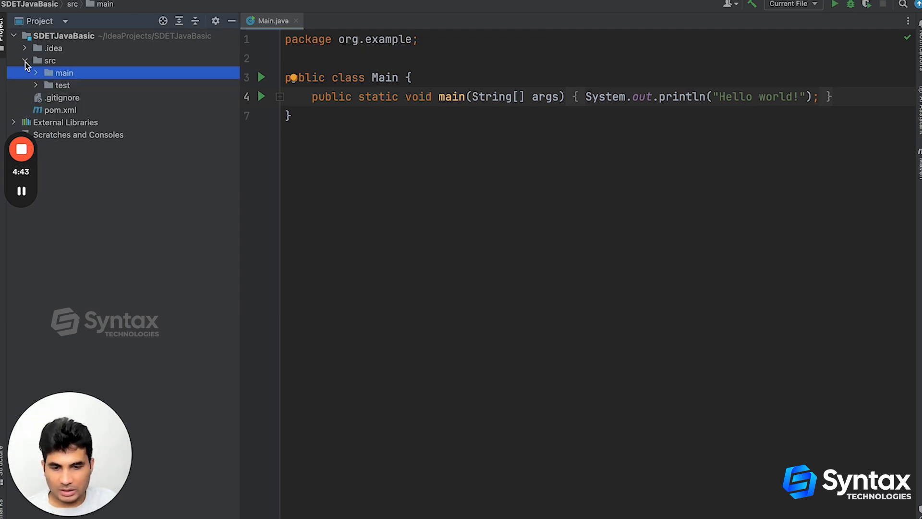
{"action": "left_click", "coordinate": [25, 60]}
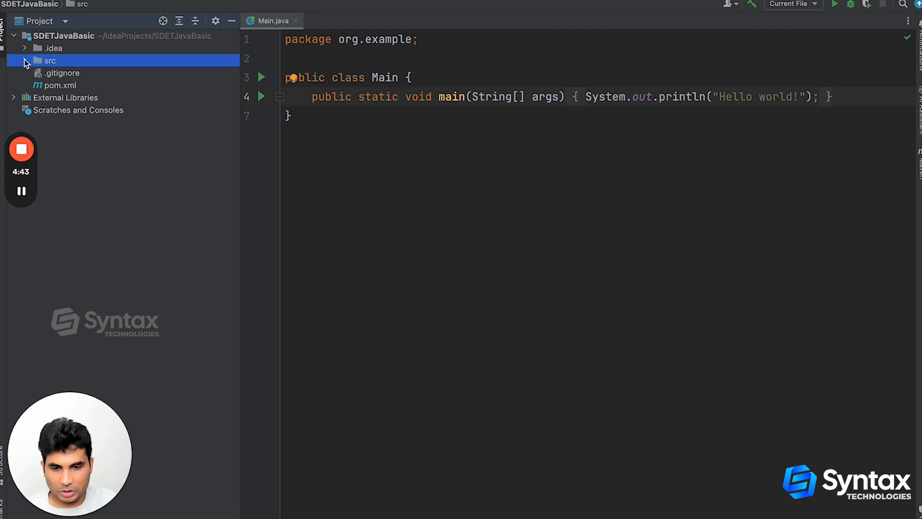
{"action": "left_click", "coordinate": [232, 21]}
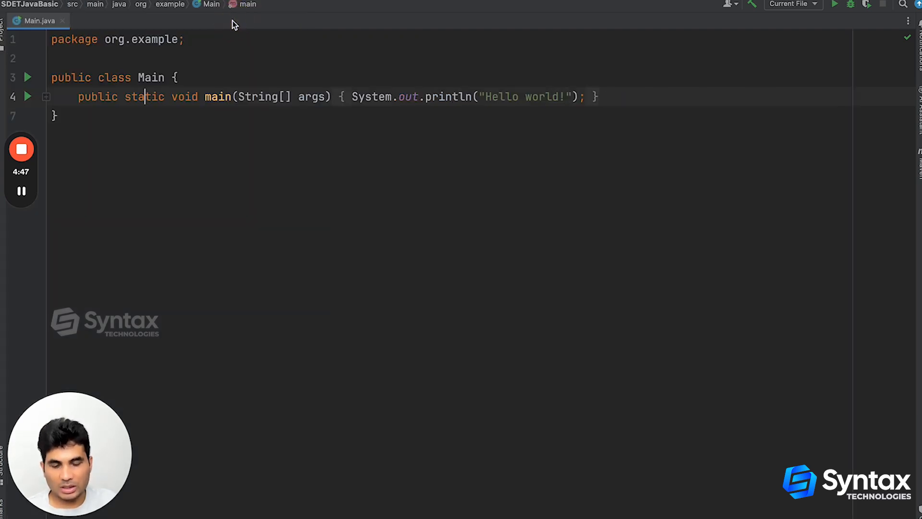
Close Main.java, show the project tree and reopen the Main class from the org.example package under src/main/java
{"action": "left_click", "coordinate": [62, 21]}
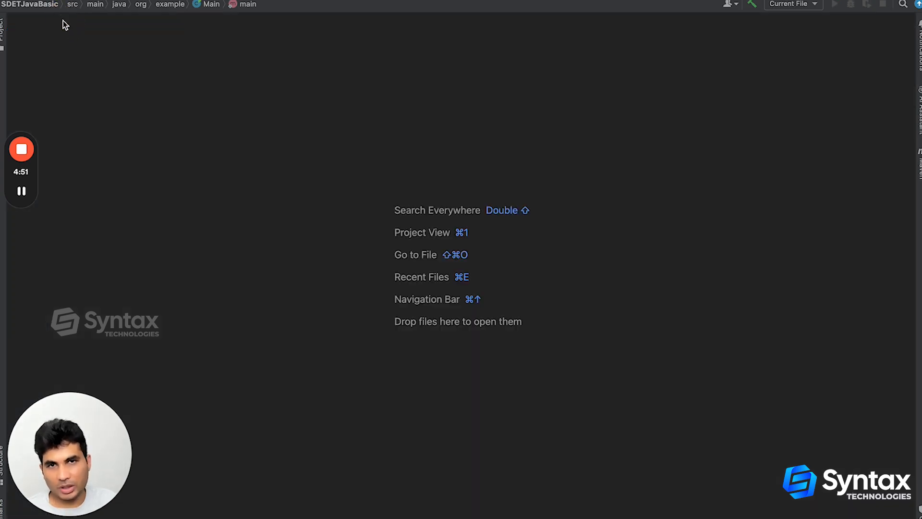
{"action": "left_click", "coordinate": [3, 30]}
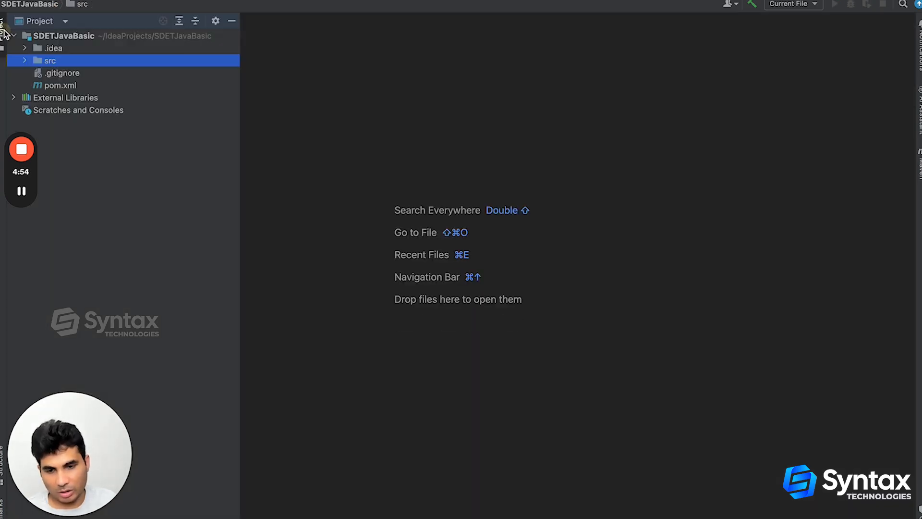
{"action": "left_click", "coordinate": [25, 61]}
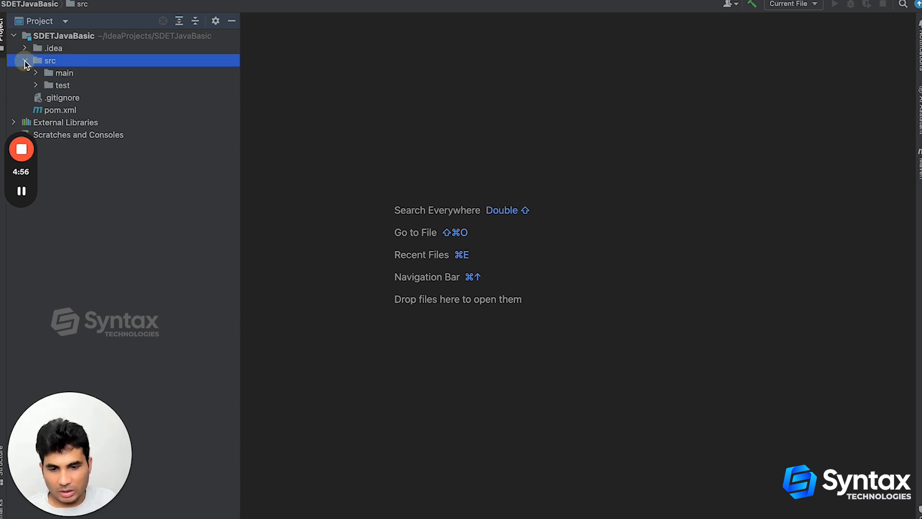
{"action": "left_click", "coordinate": [39, 76]}
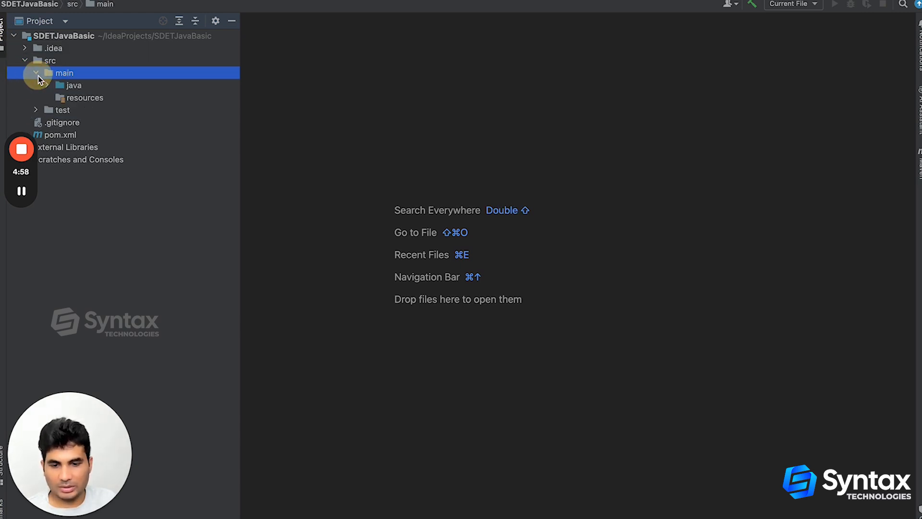
{"action": "left_click", "coordinate": [48, 87]}
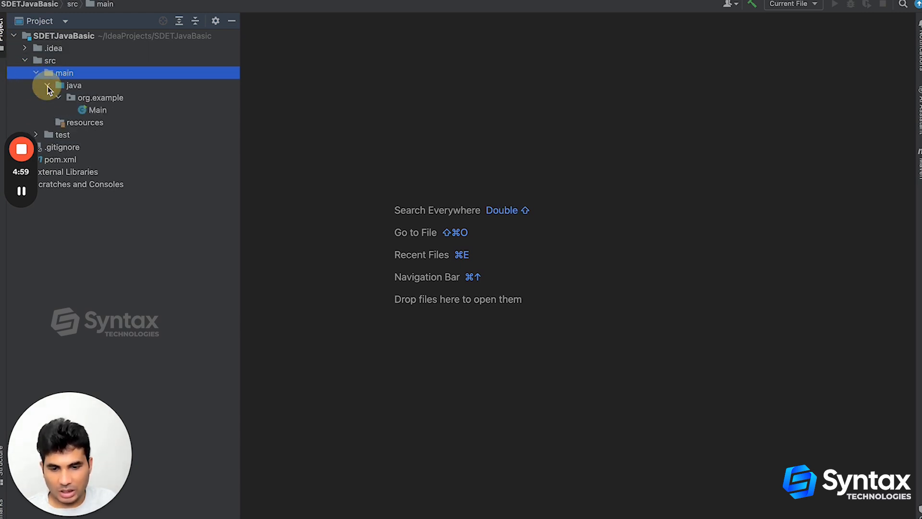
{"action": "double_click", "coordinate": [103, 109]}
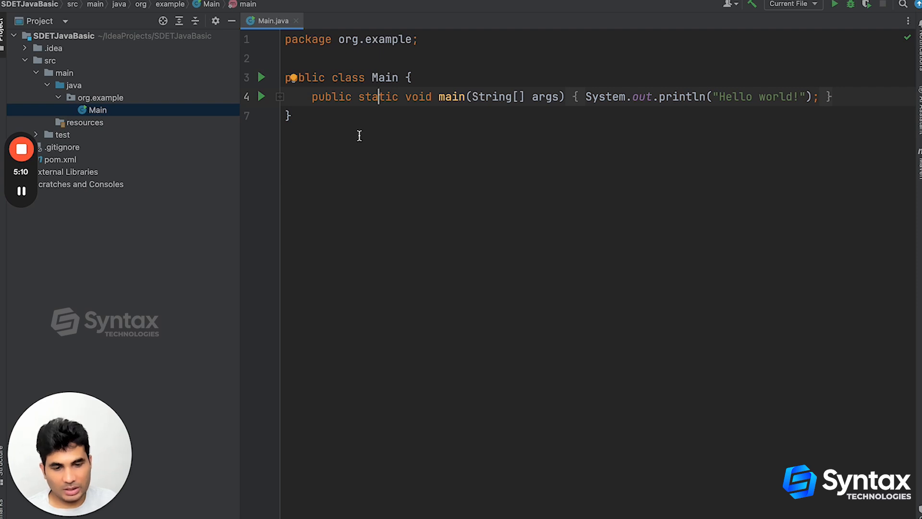
Run the main method of the Main class and highlight the program's printed line in the console output
{"action": "left_click", "coordinate": [262, 98]}
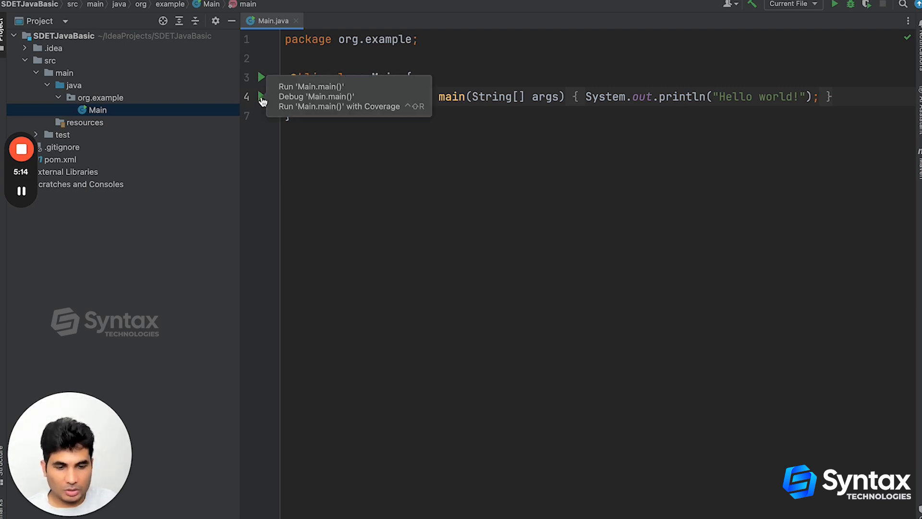
{"action": "left_click", "coordinate": [261, 98]}
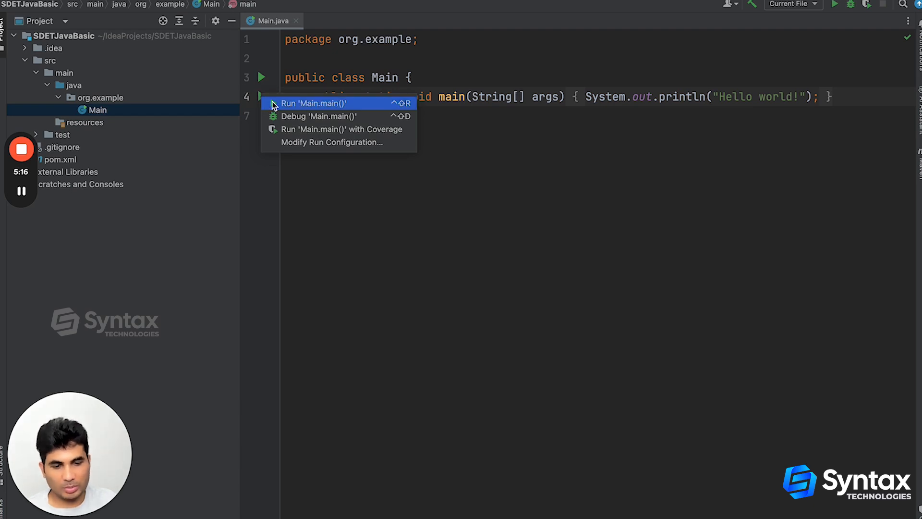
{"action": "left_click", "coordinate": [271, 102]}
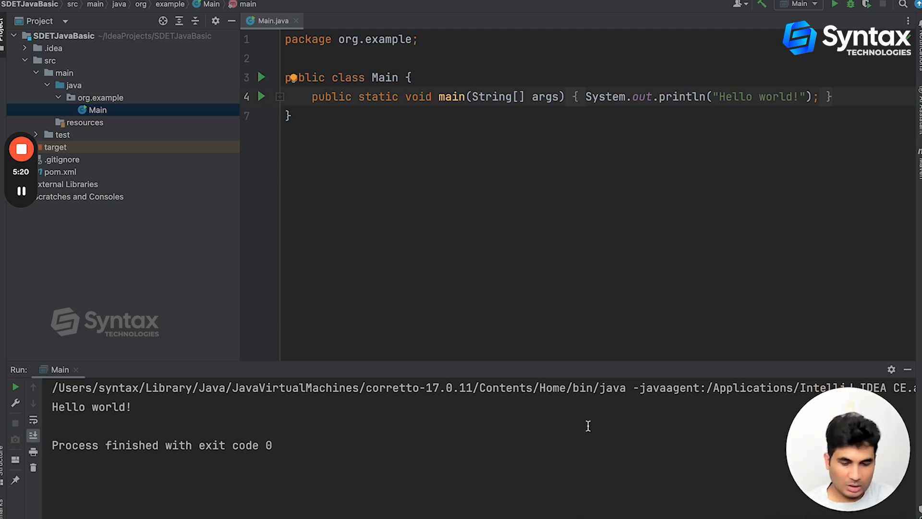
{"action": "left_click_drag", "start_coordinate": [142, 406], "coordinate": [50, 407]}
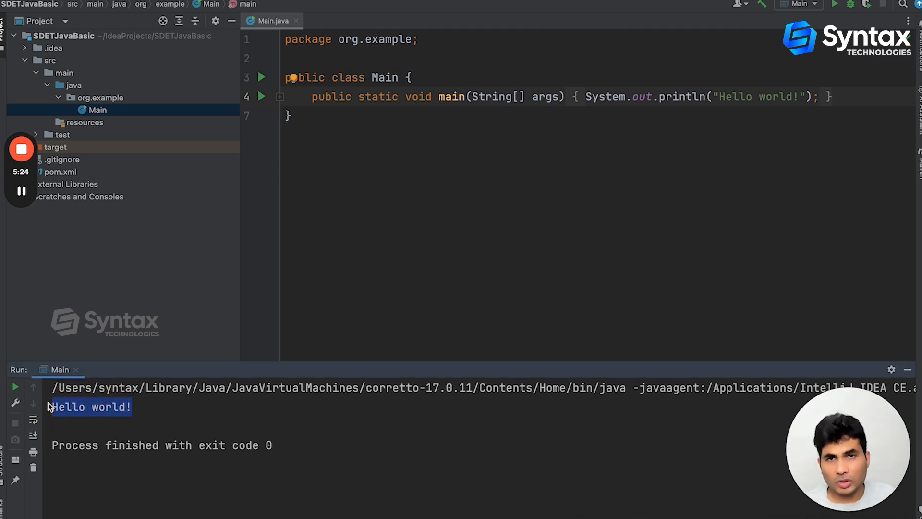